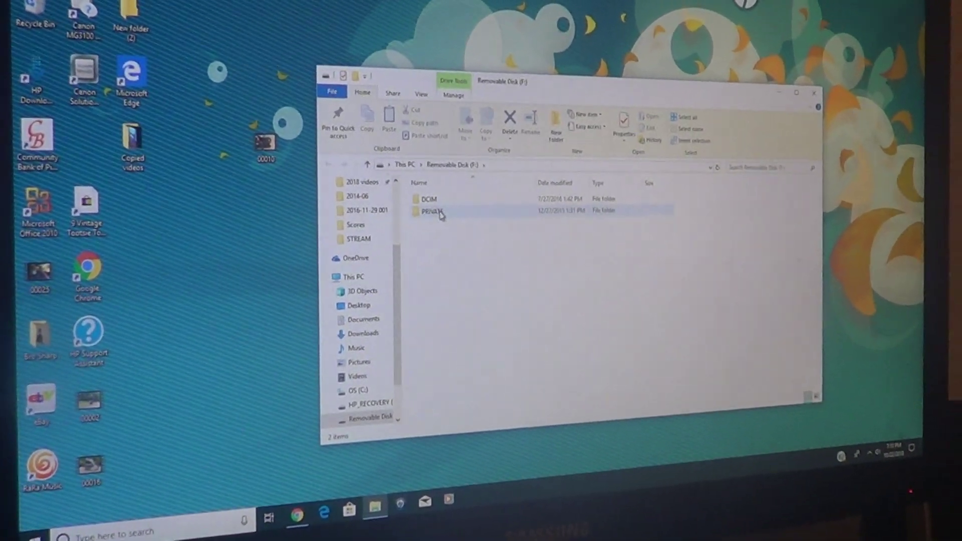
Select the PRIVATE folder on the SD card (Removable Disk F:).
{"action": "left_click", "coordinate": [426, 220]}
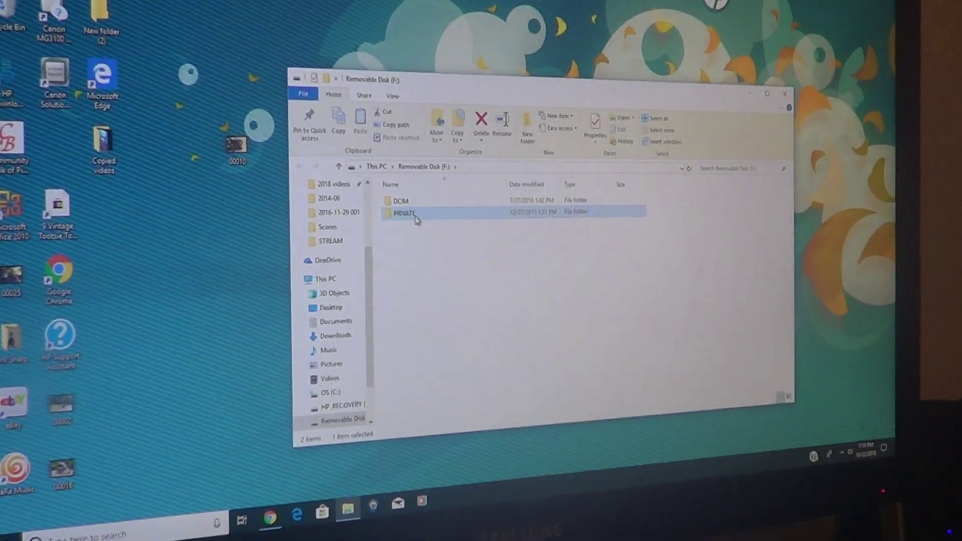
Browse into PRIVATE, BDMV and STREAM to reach the card's 30 video clips.
{"action": "double_click", "coordinate": [410, 228]}
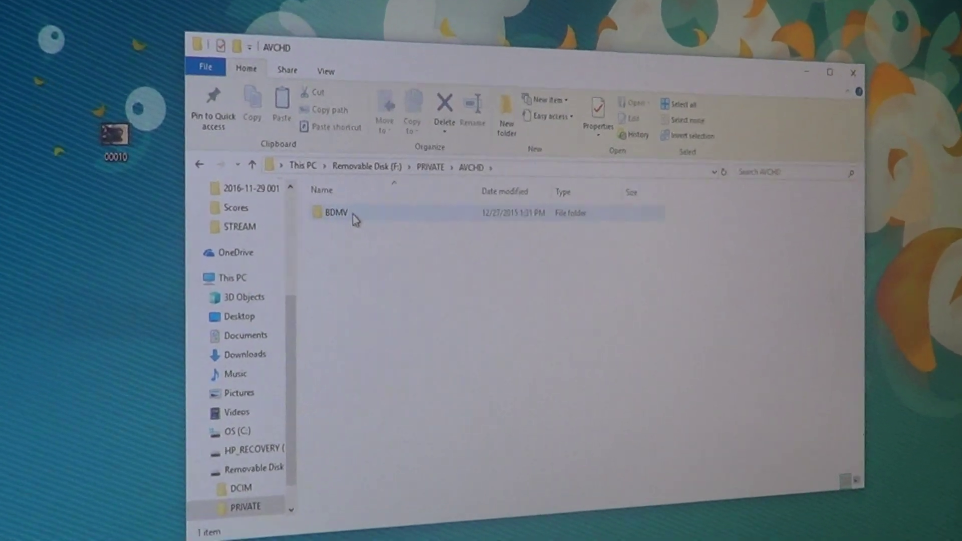
{"action": "double_click", "coordinate": [367, 219]}
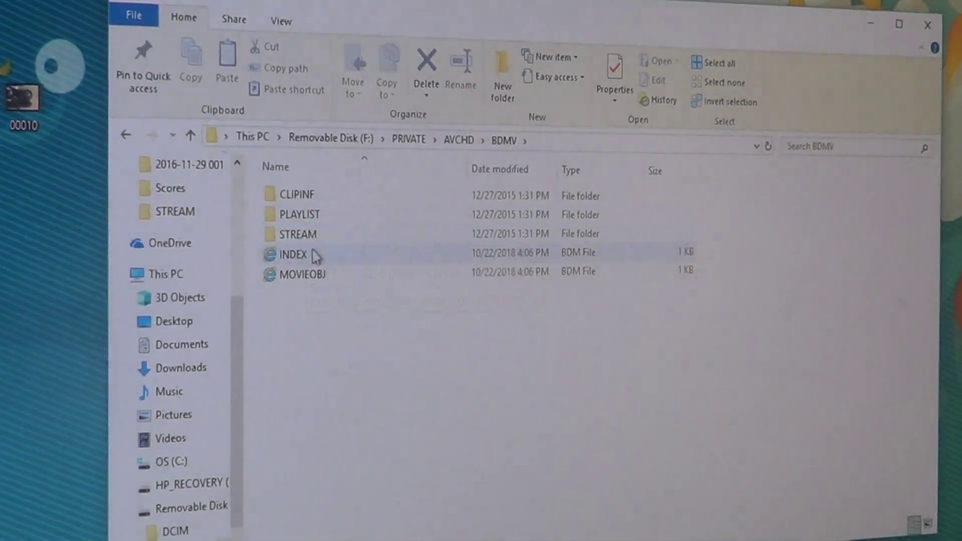
{"action": "double_click", "coordinate": [316, 248]}
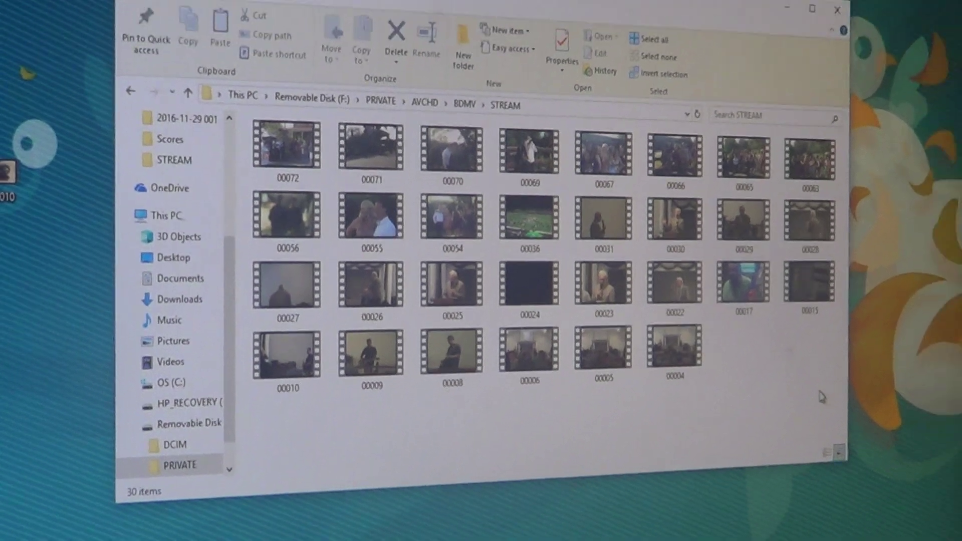
Select all 30 video clips in the STREAM folder.
{"action": "left_click_drag", "start_coordinate": [882, 336], "coordinate": [343, 109]}
{"action": "left_click_drag", "start_coordinate": [370, 172], "coordinate": [305, 151]}
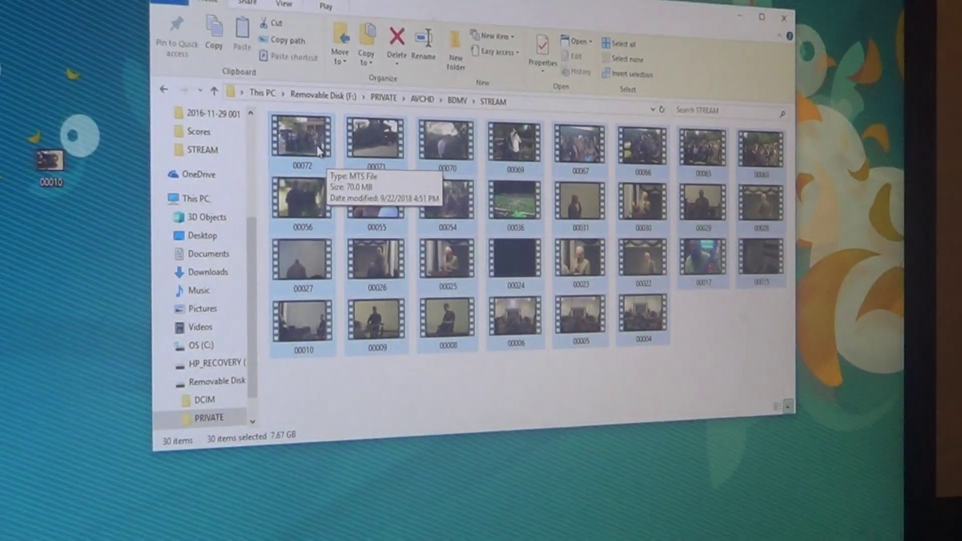
Drag the 30 clips onto the desktop's Copied videos folder to start copying.
{"action": "left_click_drag", "start_coordinate": [320, 165], "coordinate": [289, 160]}
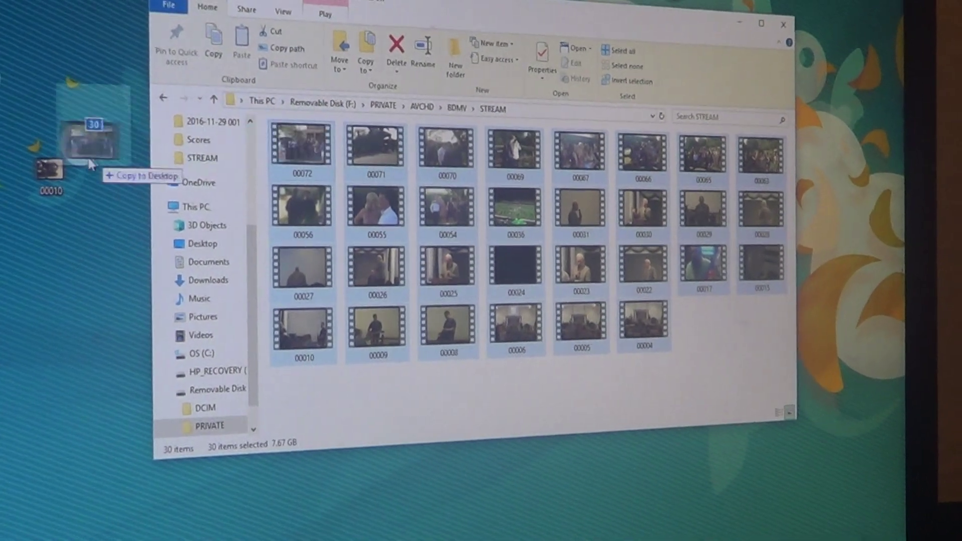
{"action": "left_click_drag", "start_coordinate": [289, 160], "coordinate": [3, 188]}
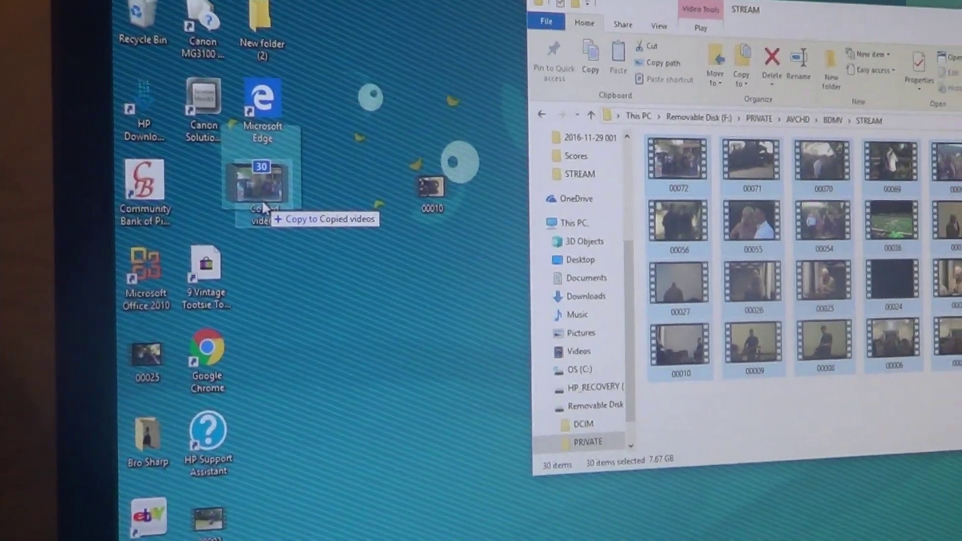
{"action": "left_click_drag", "start_coordinate": [264, 209], "coordinate": [263, 207]}
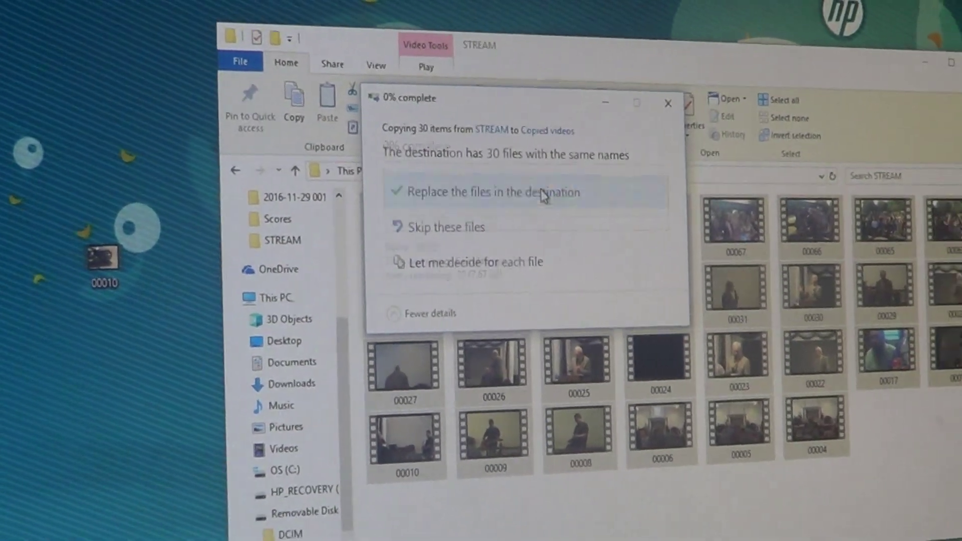
Replace the 30 same-named files already in Copied videos so the copy proceeds.
{"action": "left_click", "coordinate": [586, 213]}
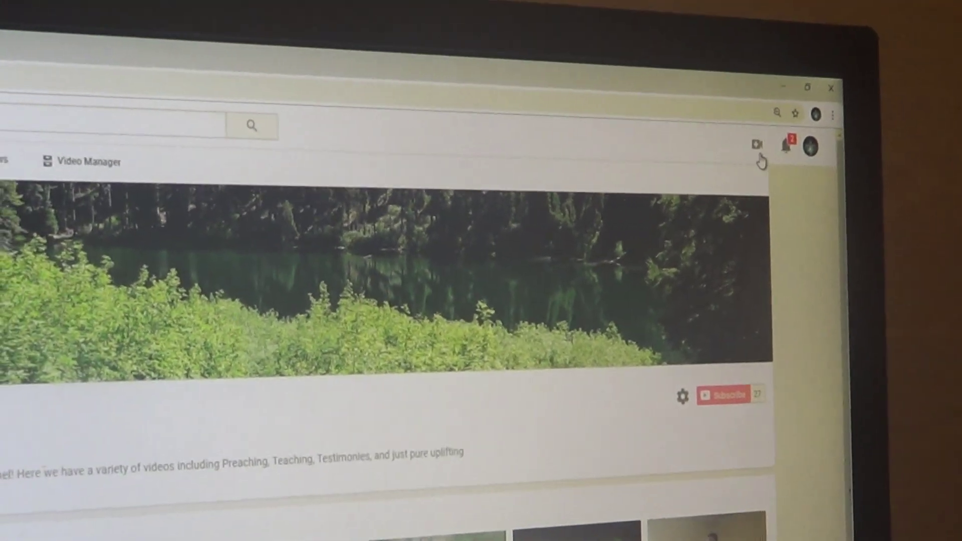
Start a new video upload from the YouTube header's camera icon.
{"action": "left_click", "coordinate": [749, 138]}
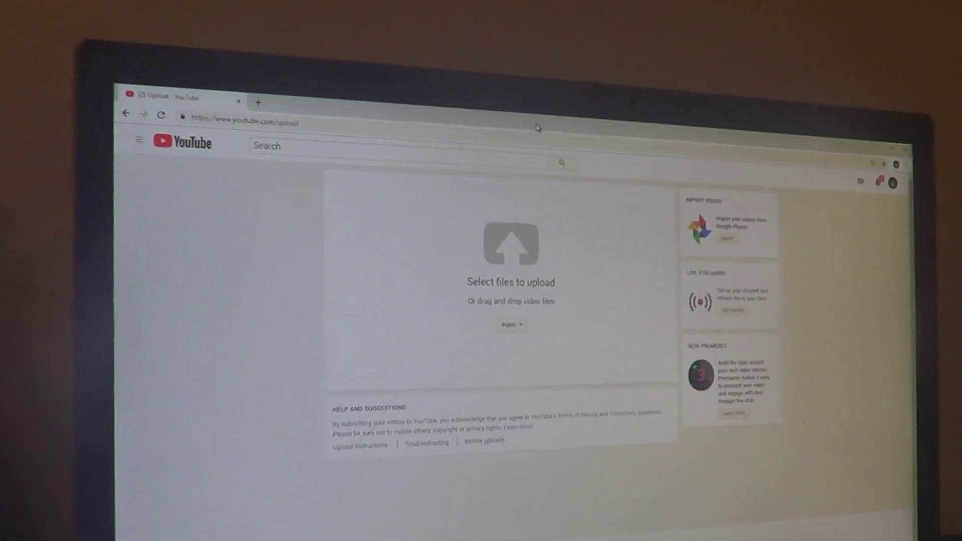
Snap the YouTube browser window to the right half, revealing the Explorer copy progress.
{"action": "mouse_move", "coordinate": [575, 136]}
{"action": "left_mouse_down"}
{"action": "mouse_move", "coordinate": [602, 83]}
{"action": "mouse_move", "coordinate": [671, 113]}
{"action": "left_mouse_up"}
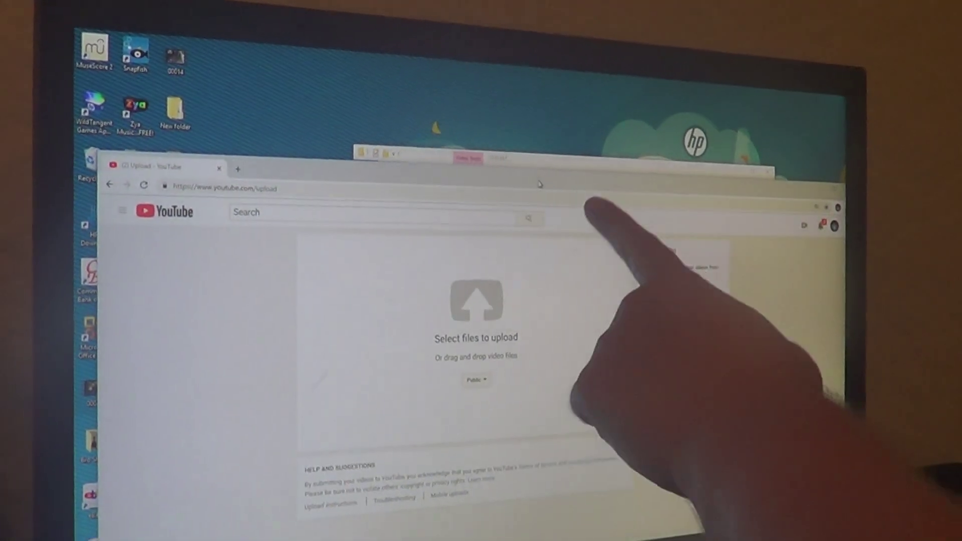
{"action": "left_click_drag", "start_coordinate": [550, 199], "coordinate": [778, 240]}
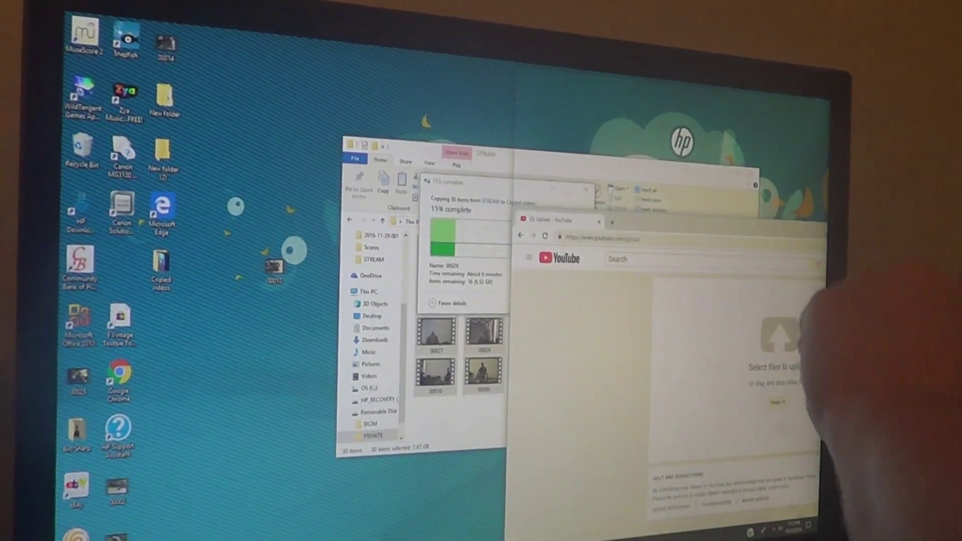
{"action": "left_click_drag", "start_coordinate": [676, 227], "coordinate": [816, 227]}
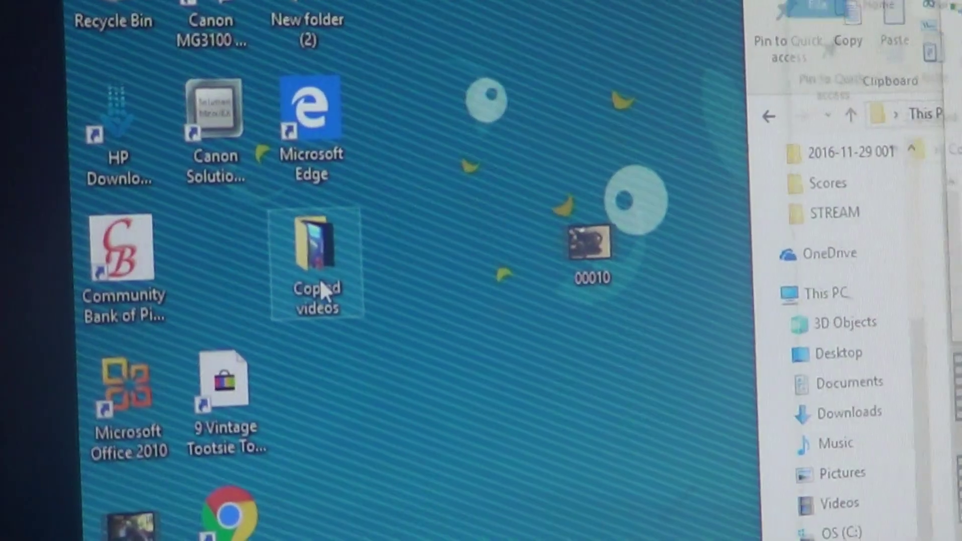
Show Copied videos in the left half beside YouTube and select clip 00004.
{"action": "double_click", "coordinate": [319, 289]}
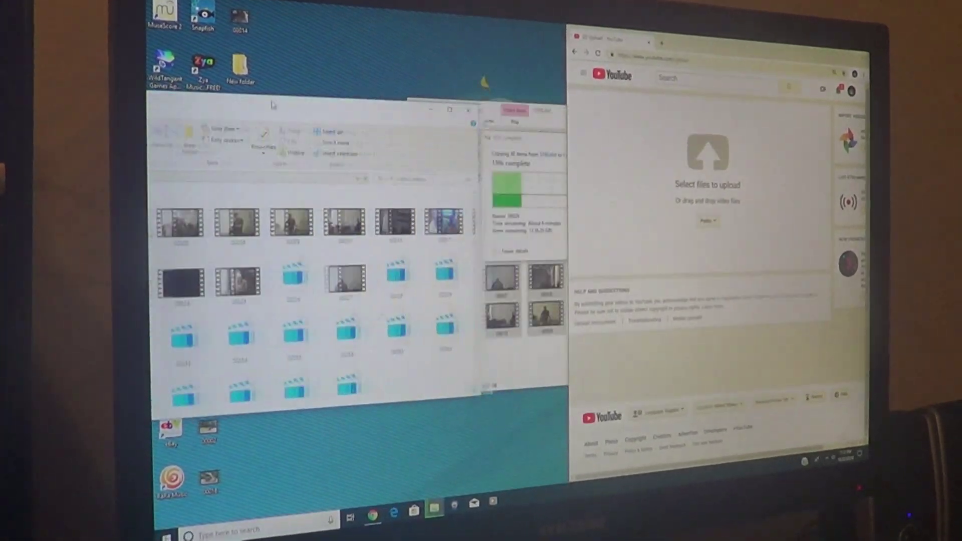
{"action": "mouse_move", "coordinate": [273, 106]}
{"action": "left_mouse_down"}
{"action": "mouse_move", "coordinate": [140, 119]}
{"action": "mouse_move", "coordinate": [151, 106]}
{"action": "left_mouse_up"}
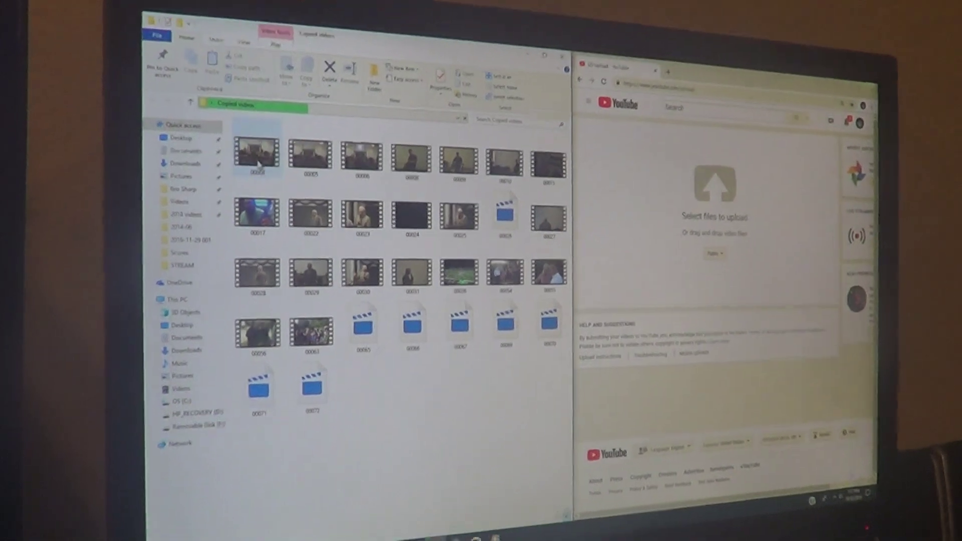
{"action": "left_click", "coordinate": [270, 175]}
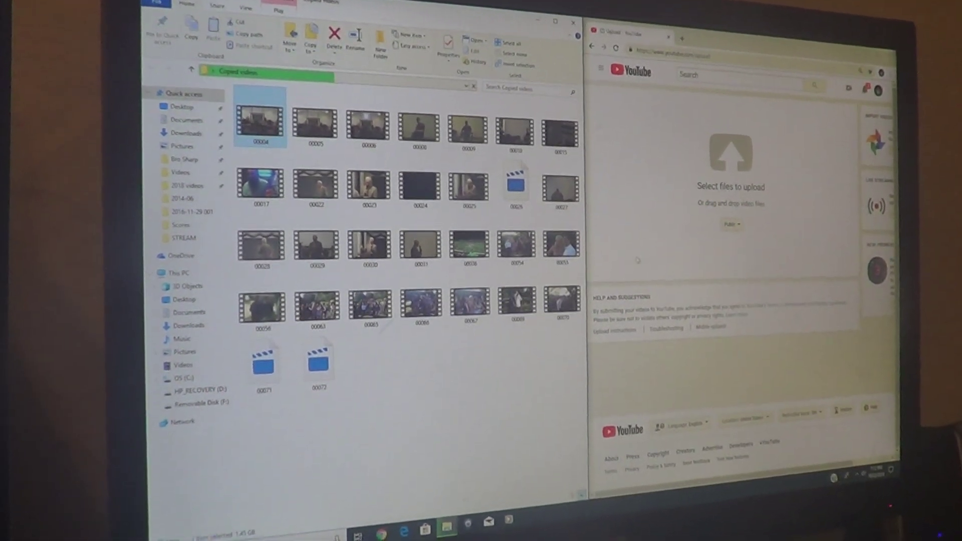
Drop clip 00004 from Copied videos into YouTube's upload area to start uploading.
{"action": "left_click_drag", "start_coordinate": [638, 260], "coordinate": [723, 191]}
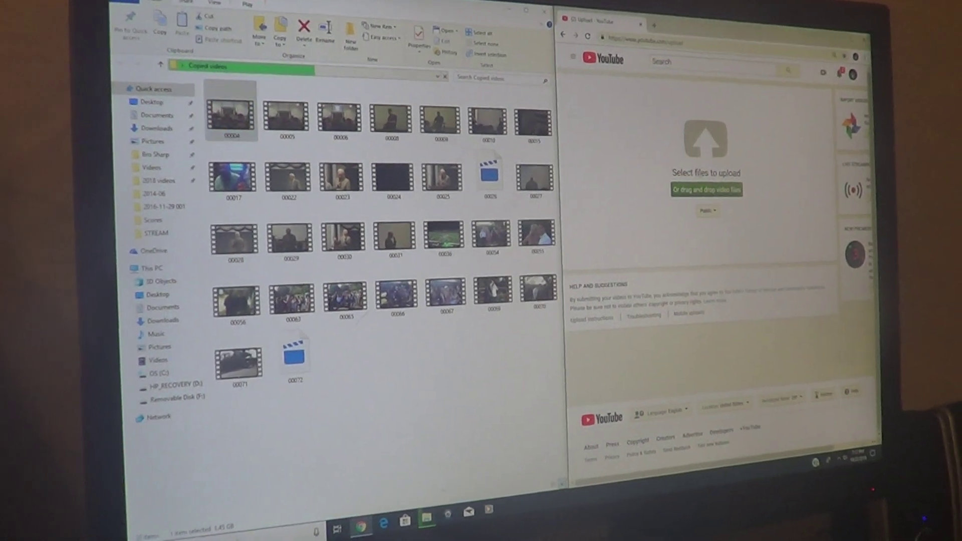